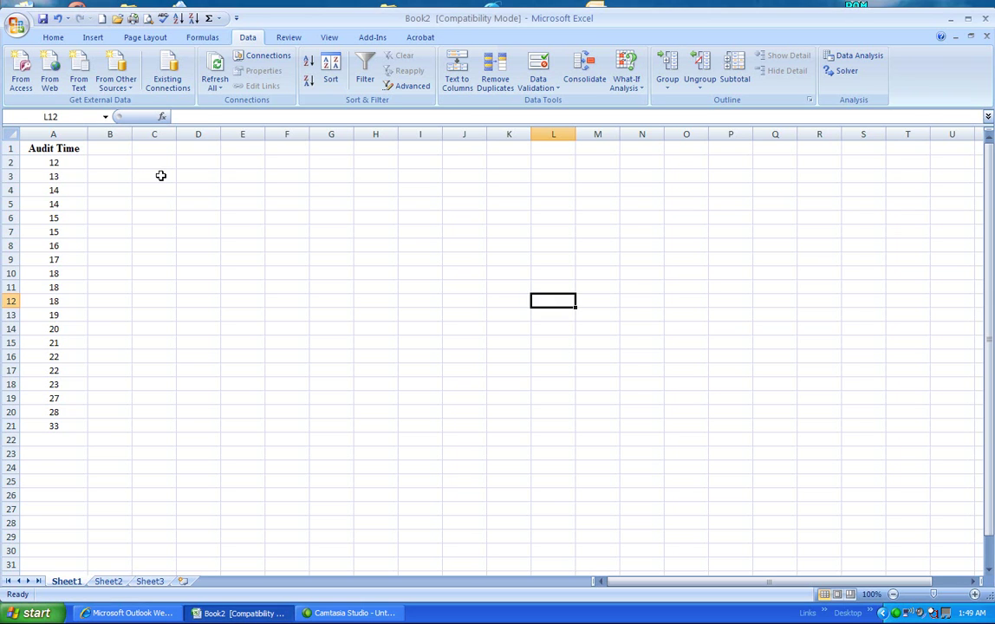
Step: Enter the heading 'bins' in C3 and the limits 14, 19, 24, 29, 34 in C4:C8
{"action": "left_click", "coordinate": [161, 176]}
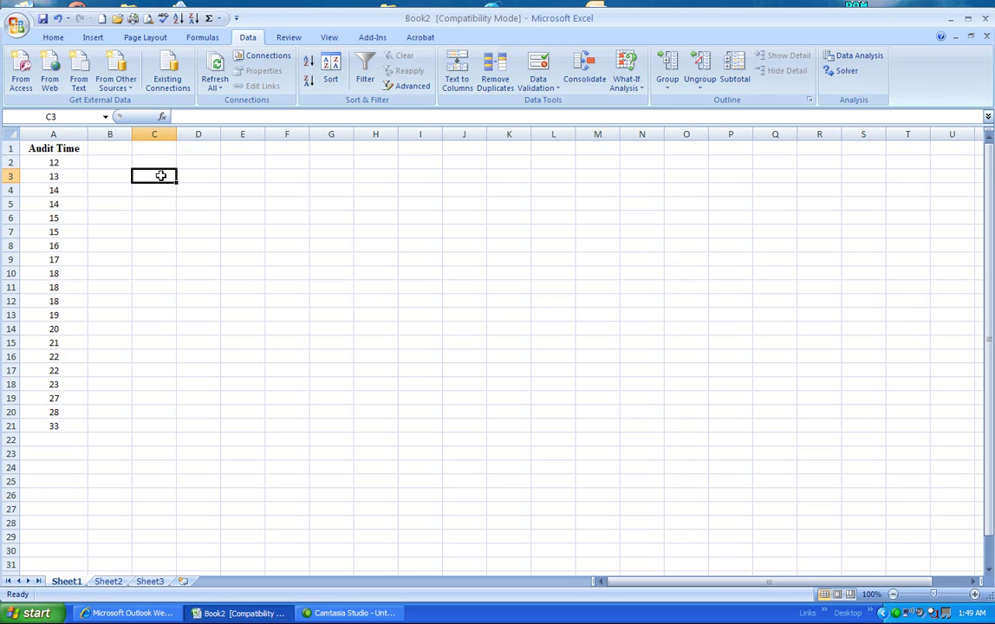
{"action": "type", "text": "bins"}
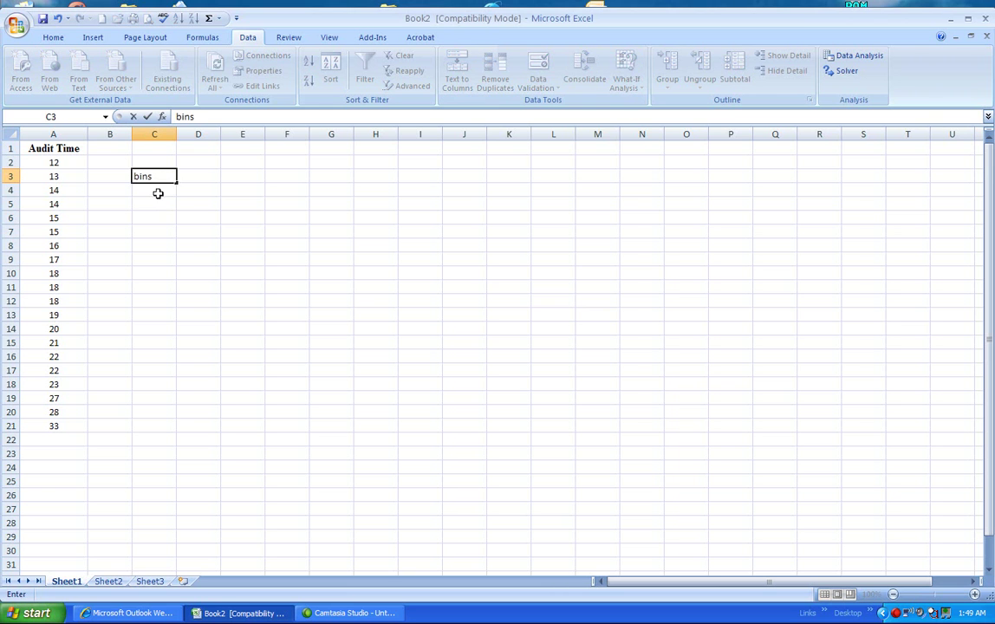
{"action": "left_click", "coordinate": [158, 191]}
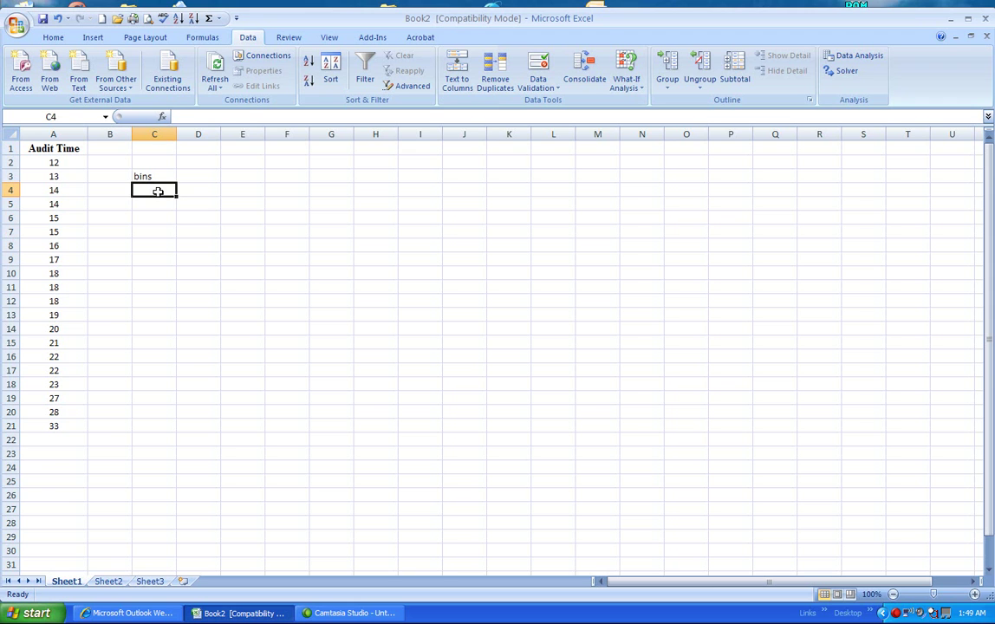
{"action": "type", "text": "1"}
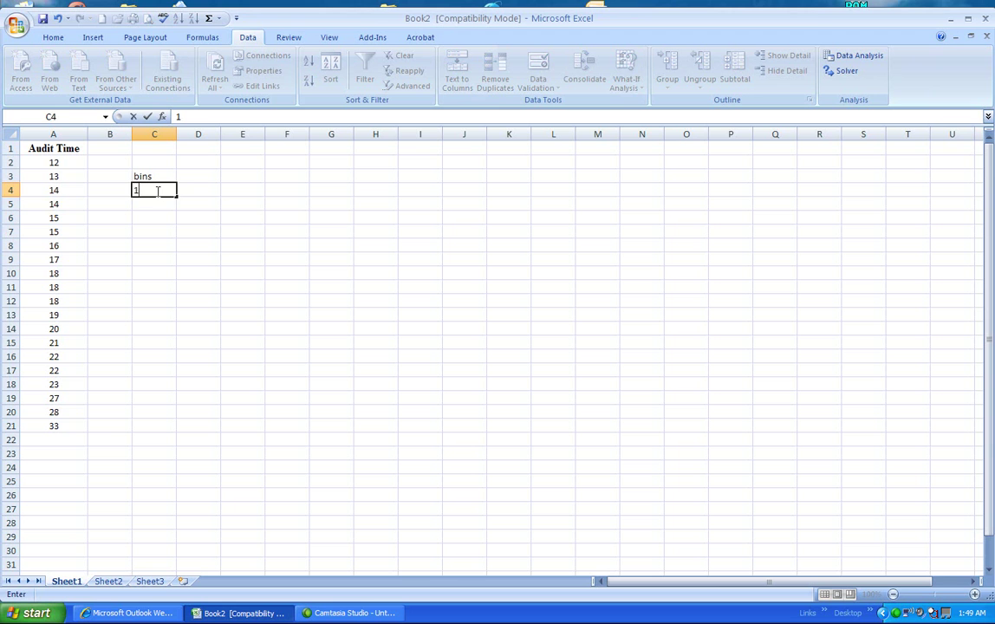
{"action": "type", "text": "4"}
{"action": "key", "text": "Return"}
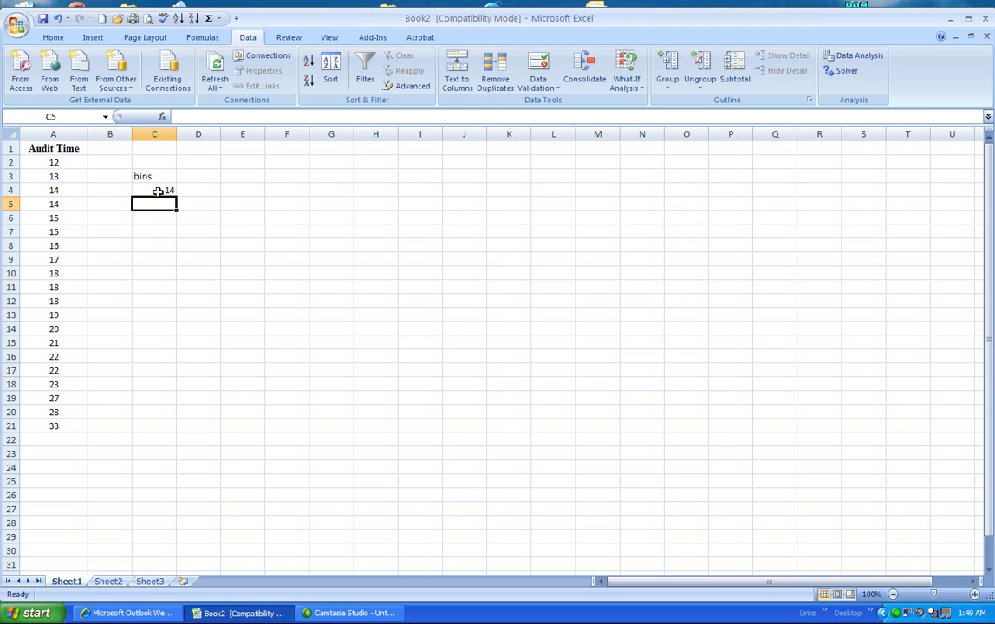
{"action": "type", "text": "19"}
{"action": "key", "text": "Return"}
{"action": "type", "text": "24"}
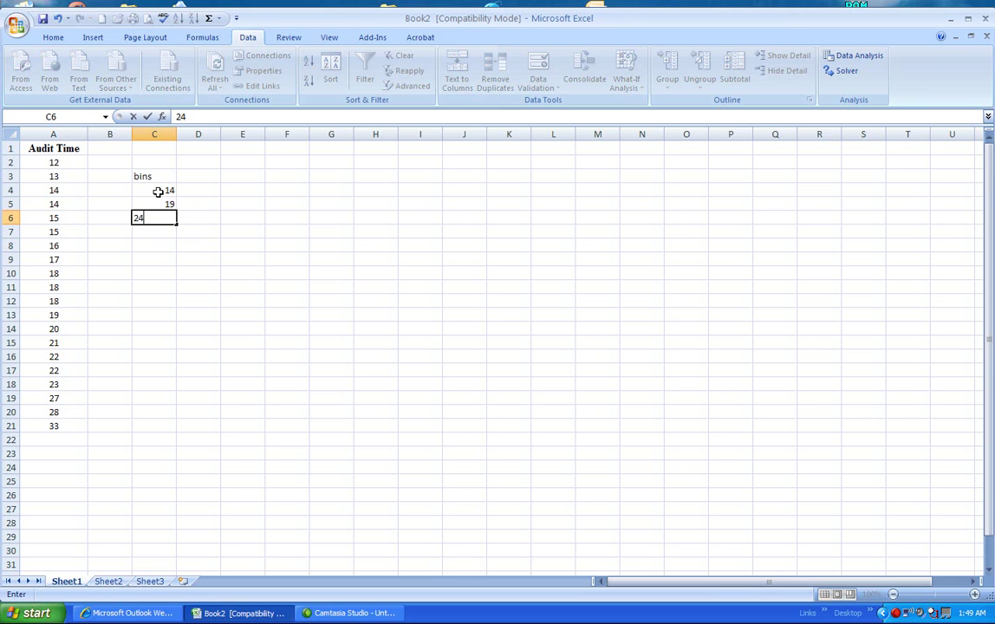
{"action": "key", "text": "Return"}
{"action": "type", "text": "29"}
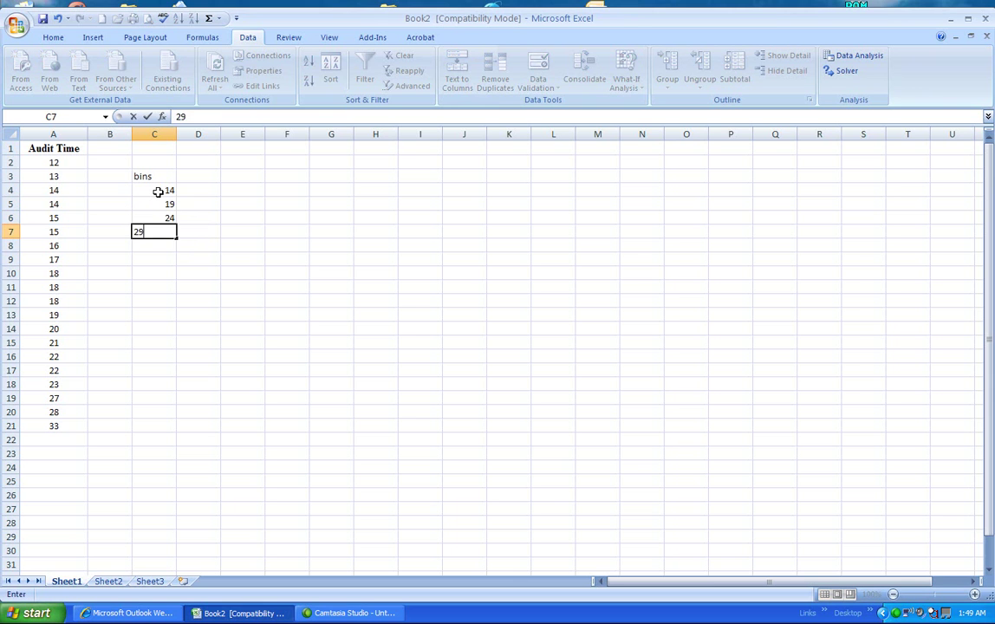
{"action": "key", "text": "Return"}
{"action": "type", "text": "34"}
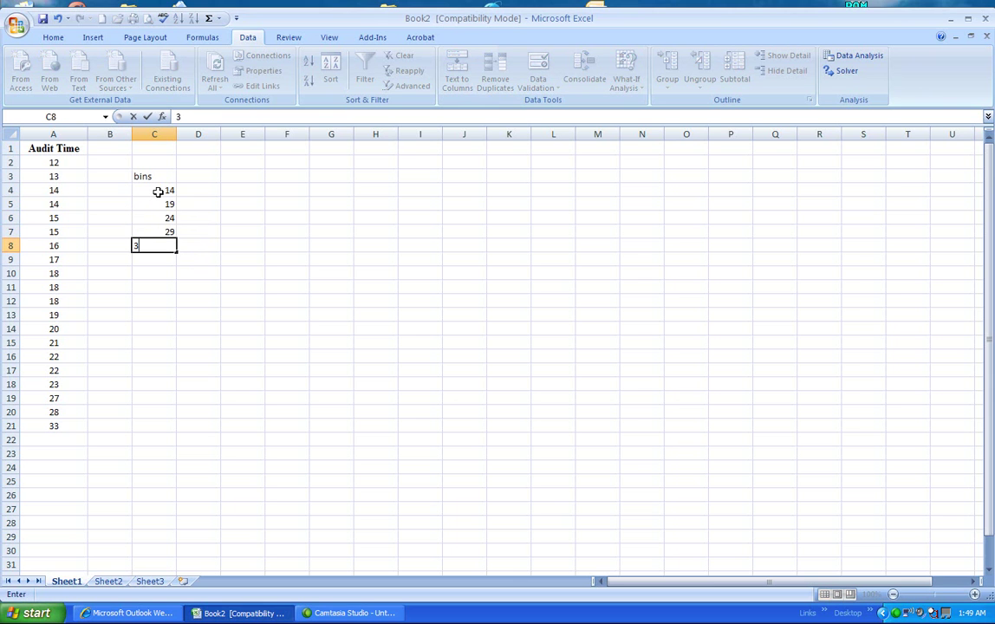
{"action": "left_click", "coordinate": [260, 310]}
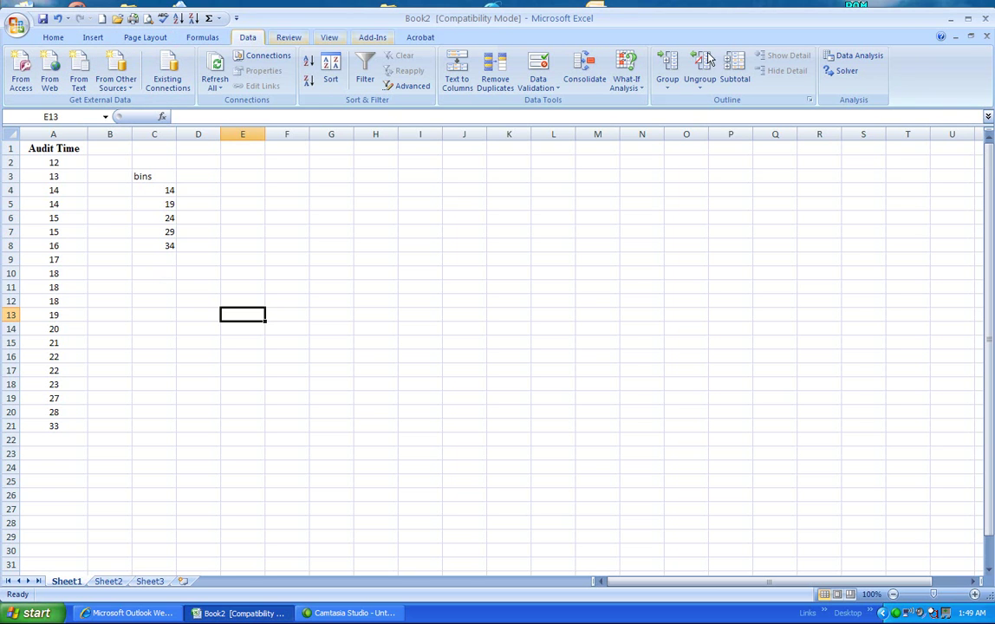
Step: Choose Histogram from the Data Analysis tools list
{"action": "left_click", "coordinate": [835, 61]}
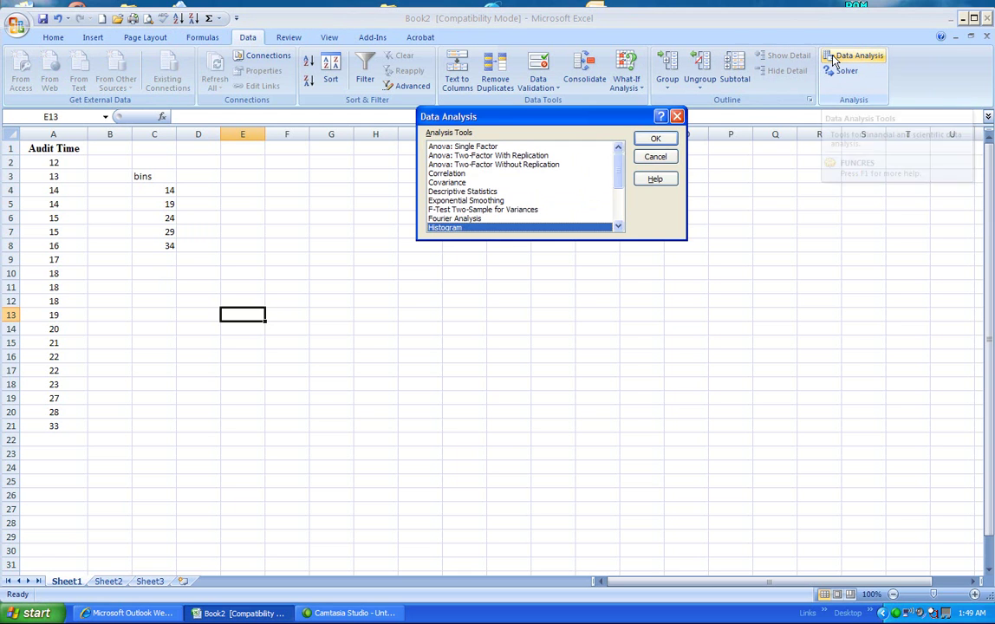
{"action": "mouse_move", "coordinate": [620, 173]}
{"action": "left_mouse_down"}
{"action": "mouse_move", "coordinate": [621, 202]}
{"action": "mouse_move", "coordinate": [621, 191]}
{"action": "left_mouse_up"}
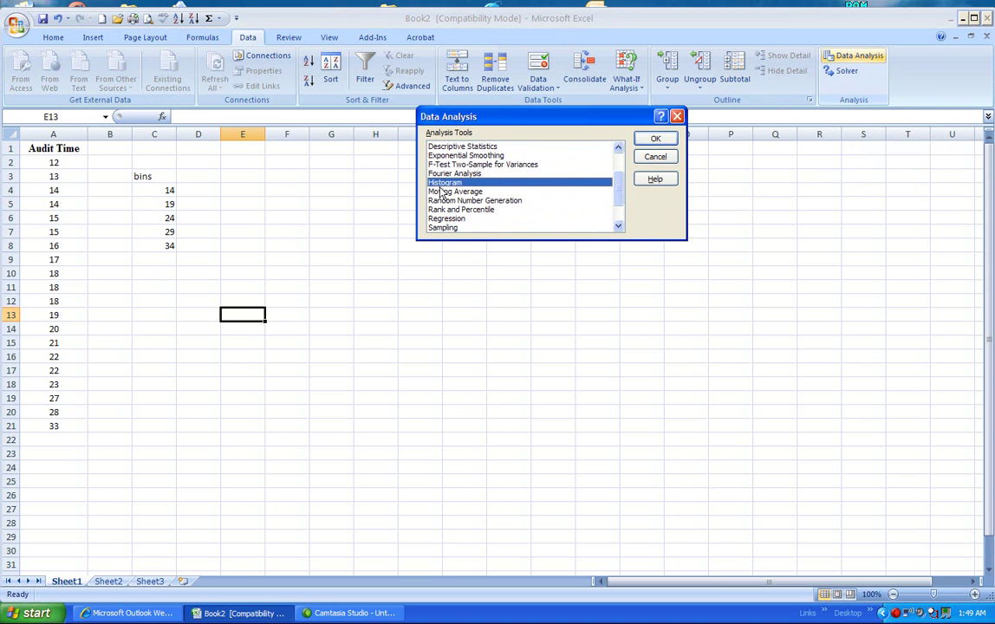
{"action": "left_click", "coordinate": [656, 141]}
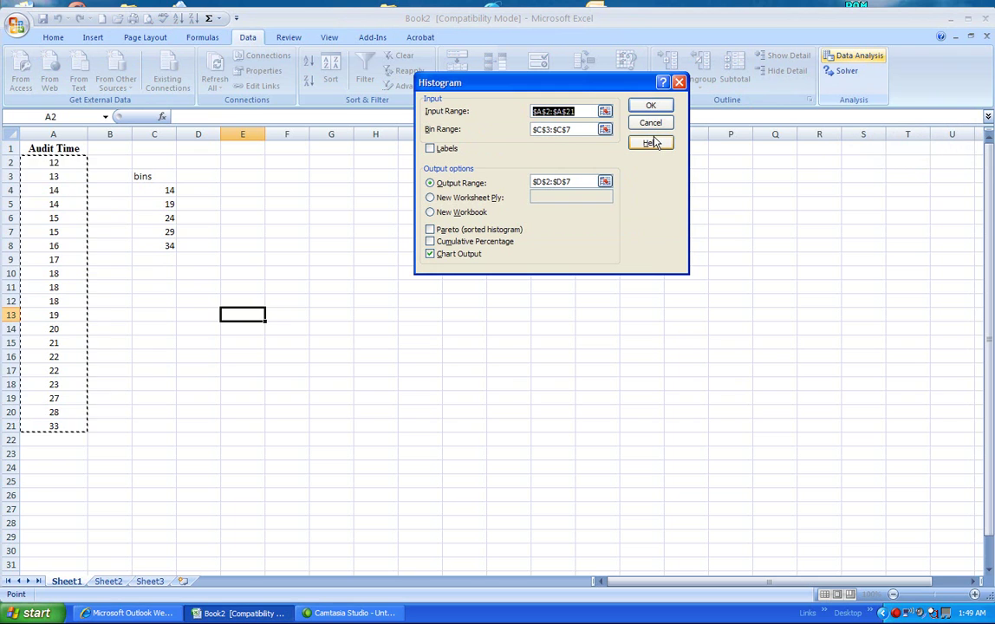
Step: Set the histogram input range to the audit times in column A and the bin range to C4:C8
{"action": "left_click", "coordinate": [584, 110]}
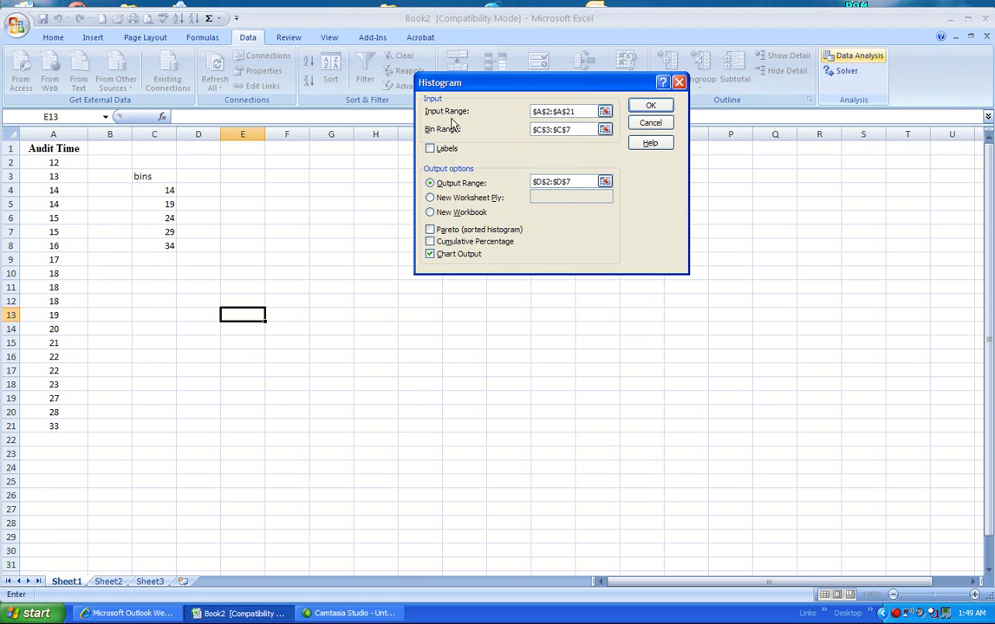
{"action": "left_click_drag", "start_coordinate": [577, 112], "coordinate": [517, 105]}
{"action": "key", "text": "BackSpace"}
{"action": "left_click_drag", "start_coordinate": [67, 163], "coordinate": [73, 419]}
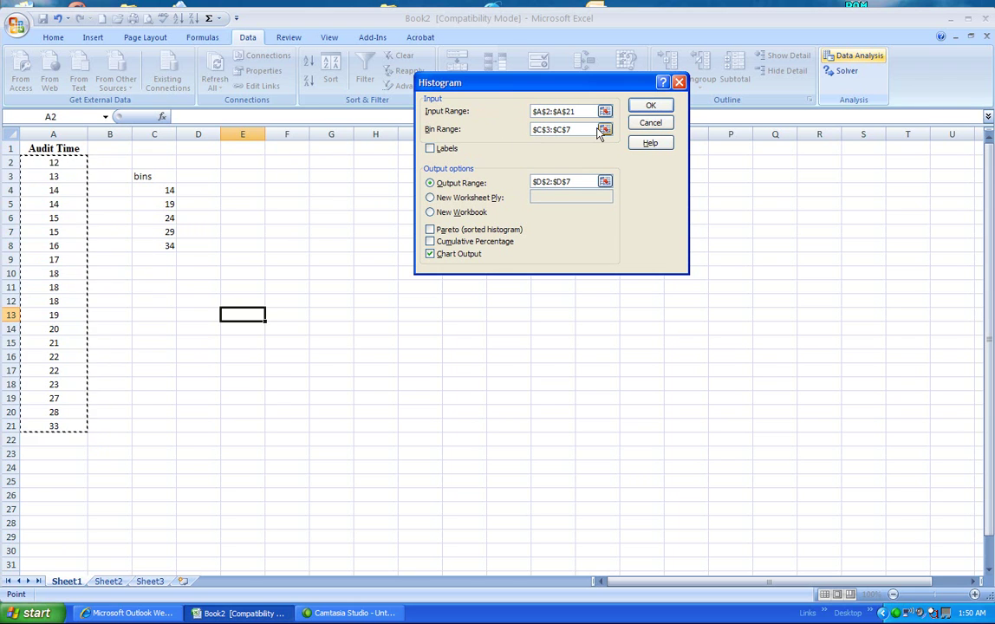
{"action": "key", "text": "Tab"}
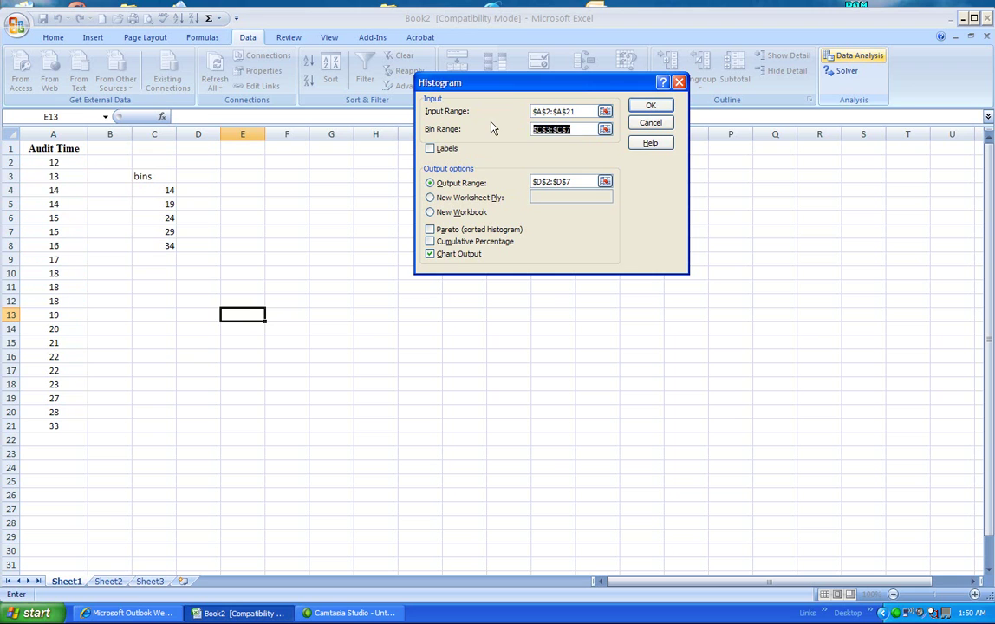
{"action": "key", "text": "Delete"}
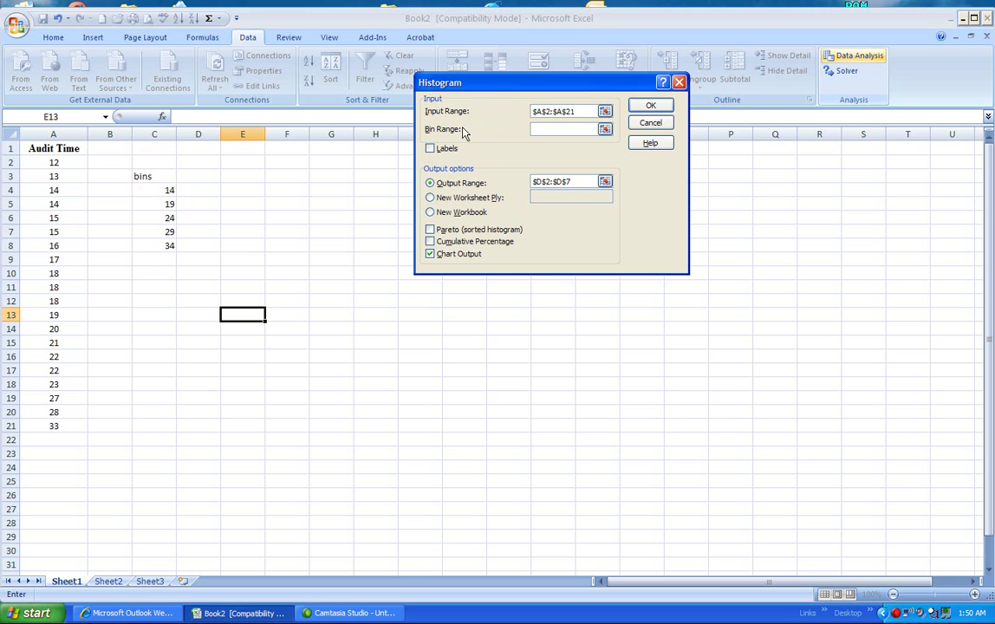
{"action": "left_click", "coordinate": [165, 189]}
{"action": "left_click_drag", "start_coordinate": [165, 189], "coordinate": [164, 240]}
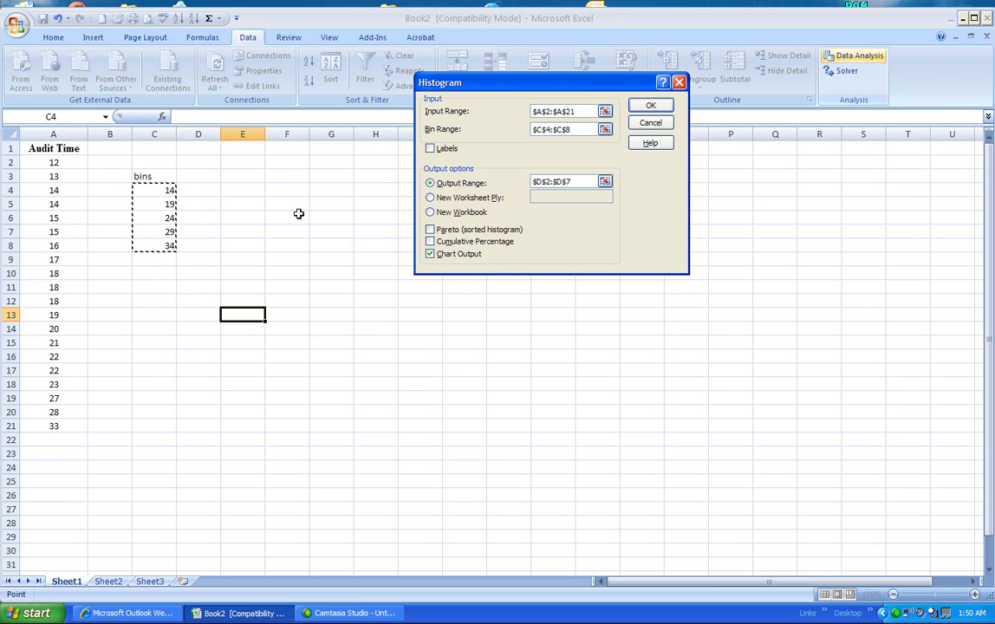
Step: Set the output range to D3:D8 and run the histogram with chart output
{"action": "left_click", "coordinate": [574, 182]}
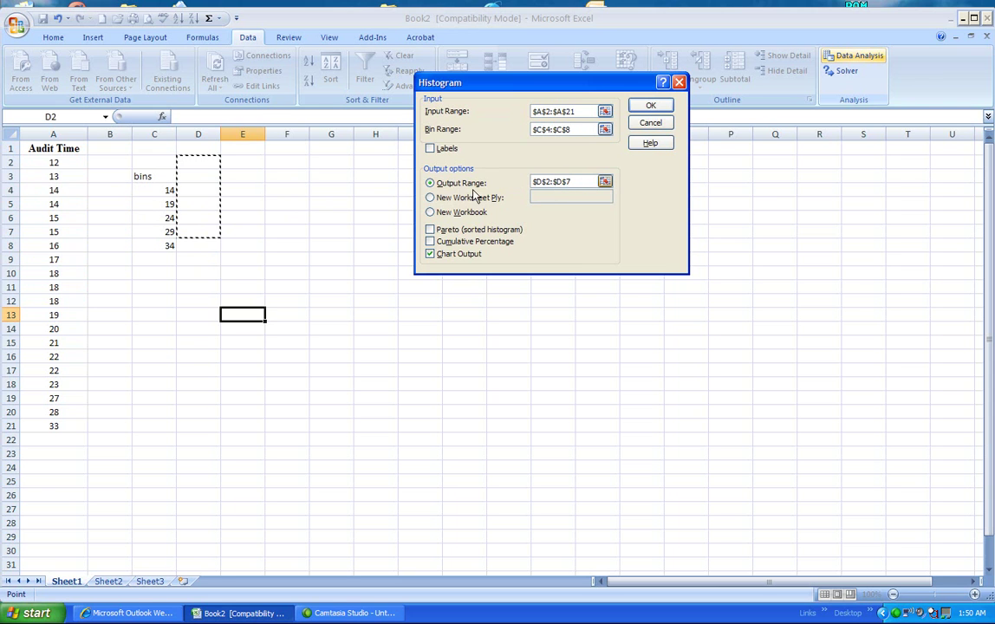
{"action": "double_click", "coordinate": [572, 180]}
{"action": "key", "text": "BackSpace"}
{"action": "left_click_drag", "start_coordinate": [564, 89], "coordinate": [766, 119]}
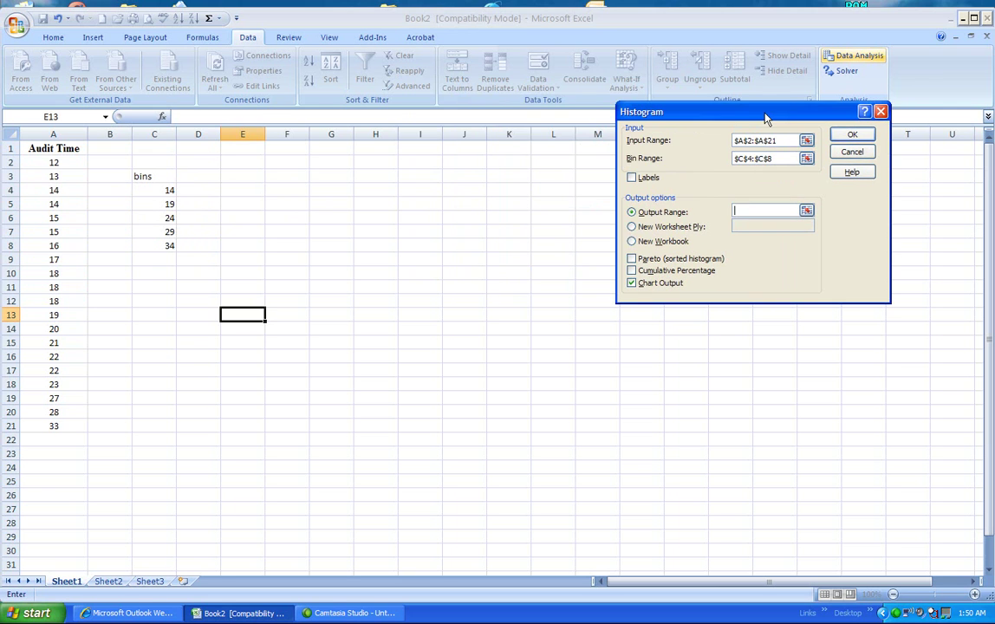
{"action": "left_click", "coordinate": [206, 176]}
{"action": "left_click_drag", "start_coordinate": [205, 176], "coordinate": [213, 245]}
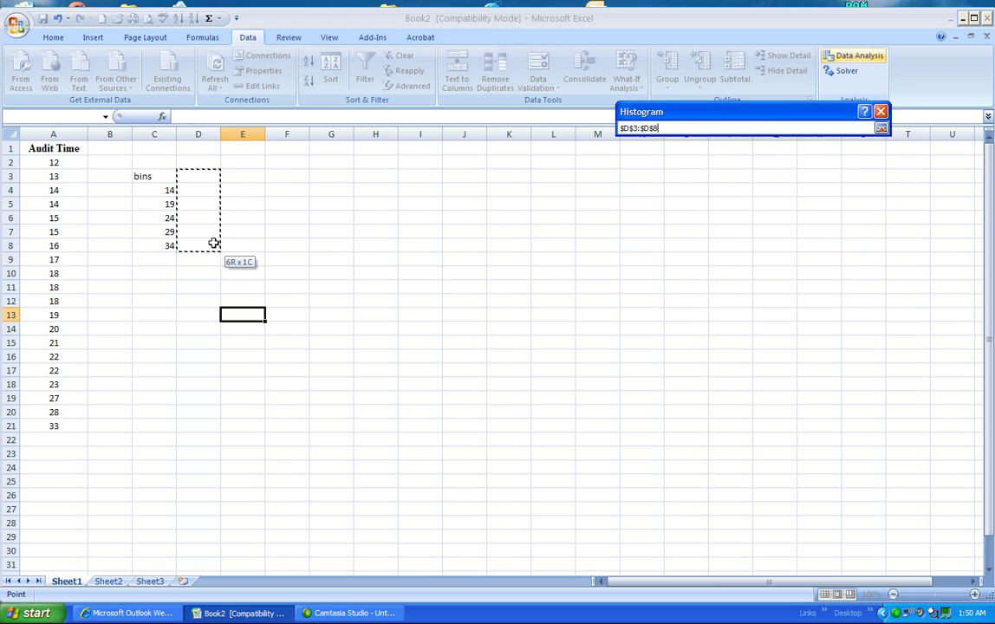
{"action": "left_click_drag", "start_coordinate": [213, 244], "coordinate": [213, 244]}
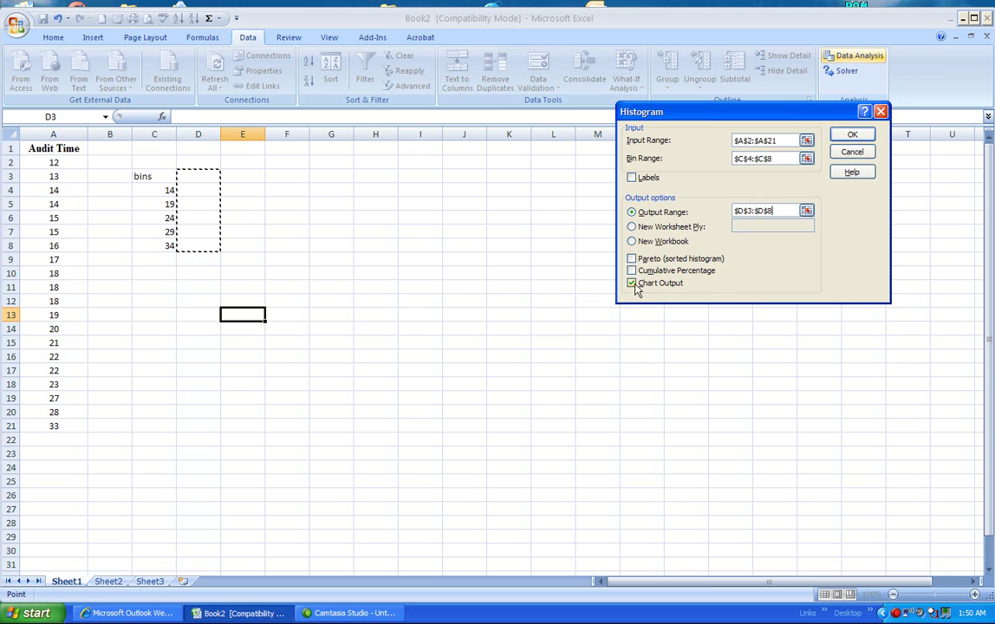
{"action": "left_click", "coordinate": [852, 136]}
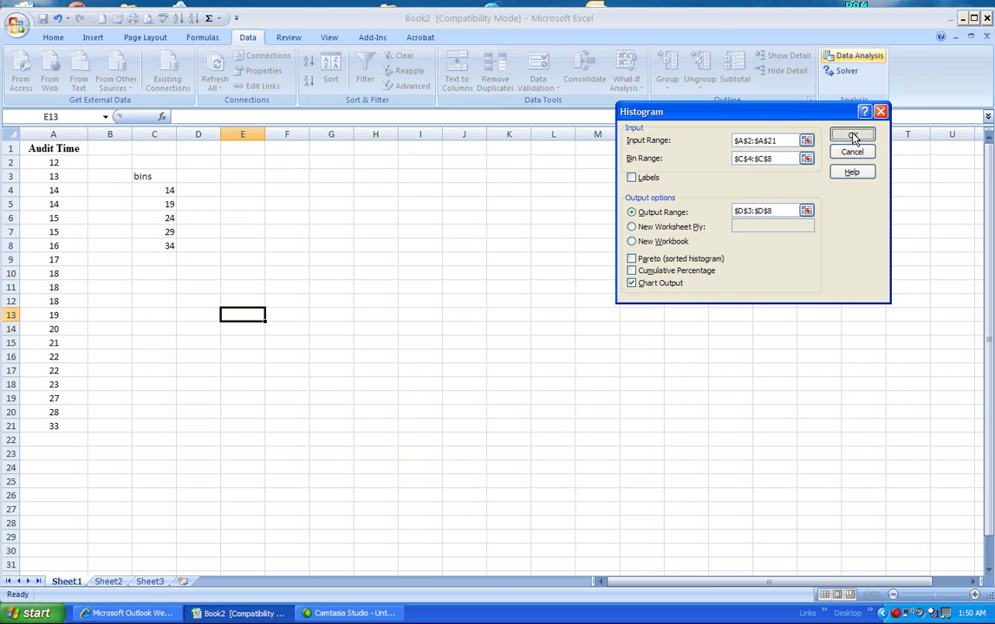
{"action": "left_click", "coordinate": [437, 465]}
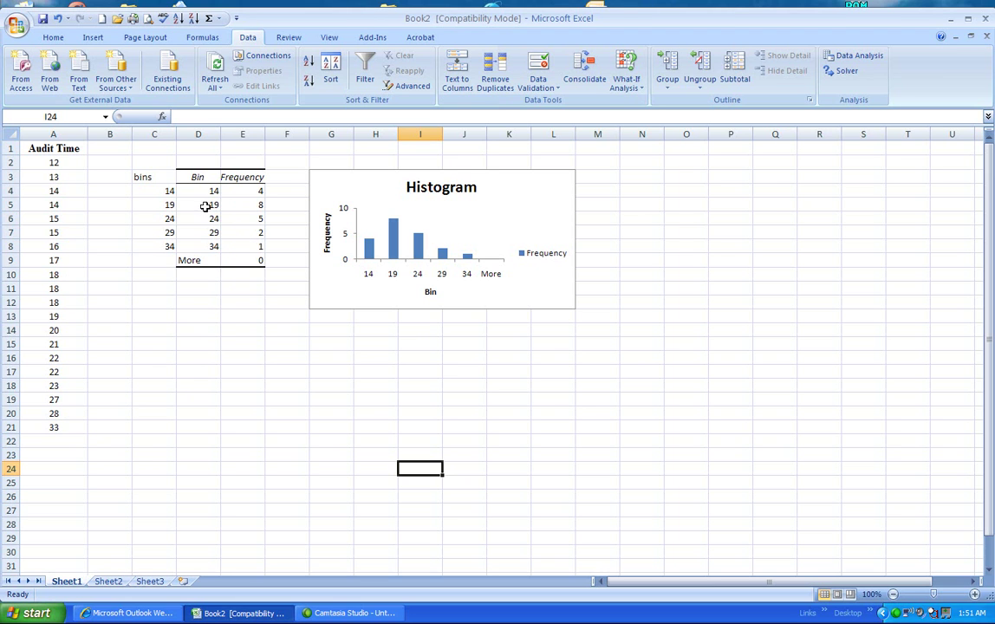
Step: Enter the heading 'class' in D15
{"action": "left_click", "coordinate": [200, 343]}
{"action": "type", "text": "c"}
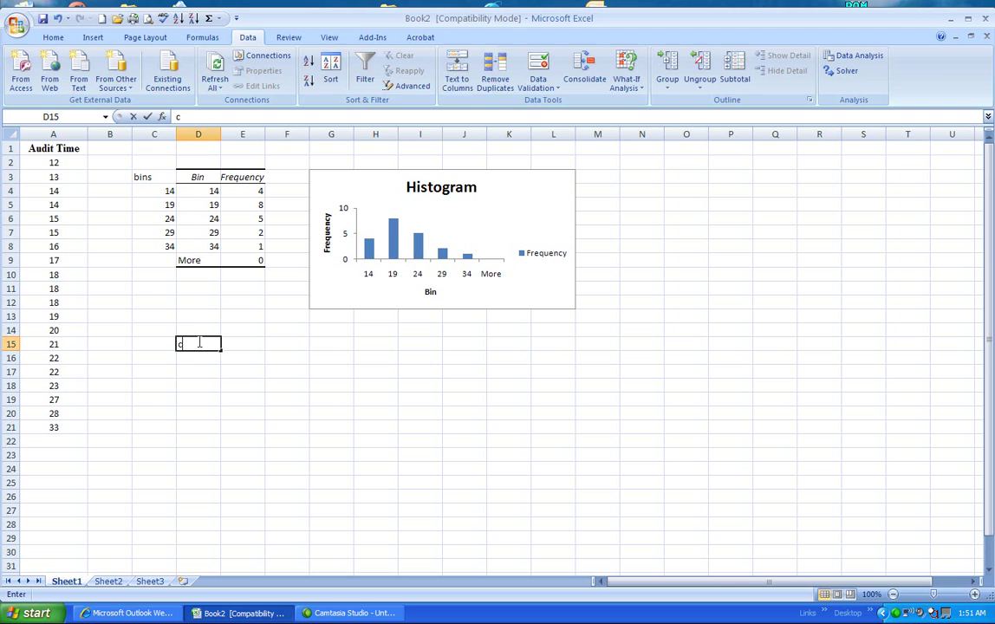
{"action": "type", "text": "lass"}
{"action": "key", "text": "Return"}
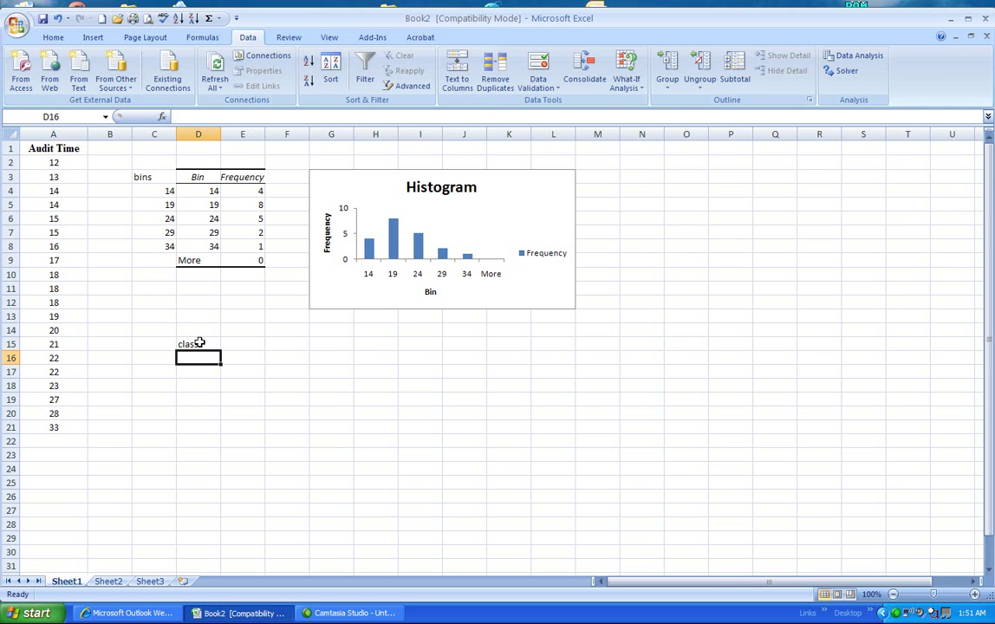
Step: Format cells D16:D28 as Text so class ranges stay as entered
{"action": "left_click_drag", "start_coordinate": [198, 355], "coordinate": [193, 524]}
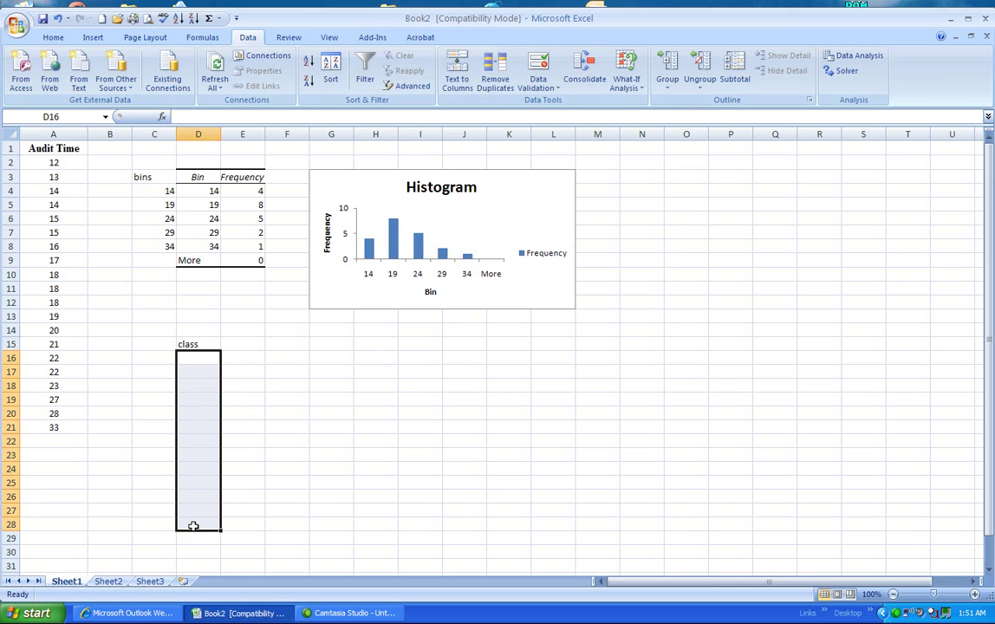
{"action": "right_click", "coordinate": [202, 385]}
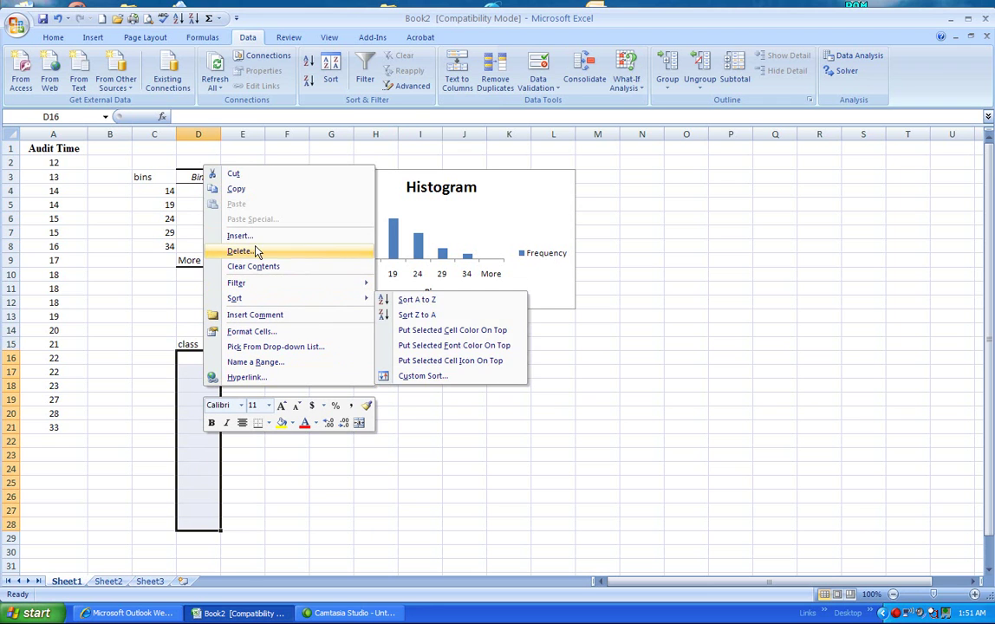
{"action": "left_click", "coordinate": [255, 332]}
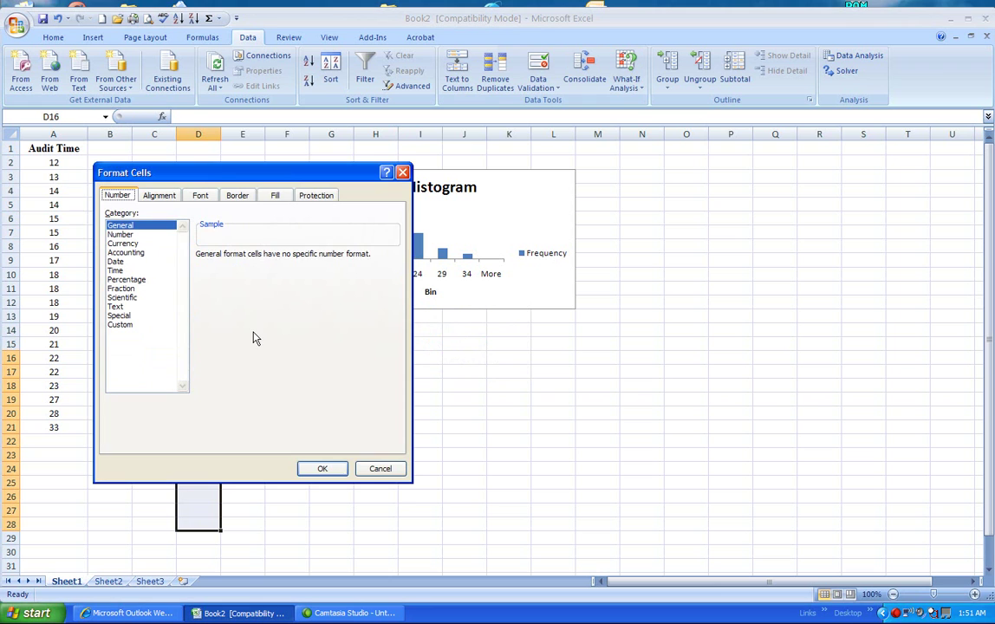
{"action": "left_click", "coordinate": [117, 306]}
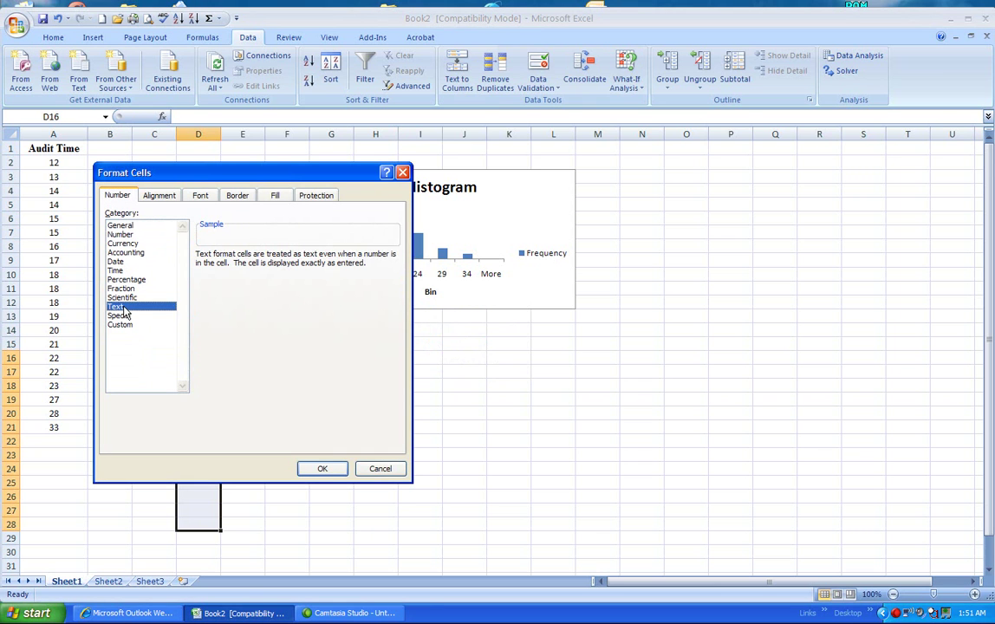
{"action": "left_click", "coordinate": [322, 468]}
{"action": "left_click", "coordinate": [198, 358]}
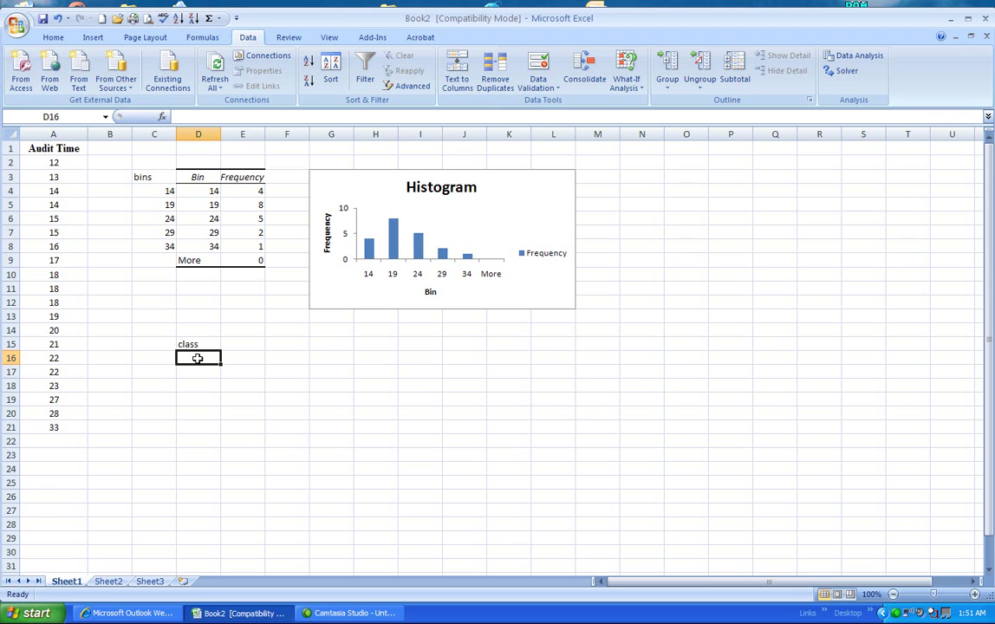
Step: Enter the class ranges 10-14, 15-19, 20-24, 25-29 and 30-34 in D16:D20
{"action": "type", "text": "10-14"}
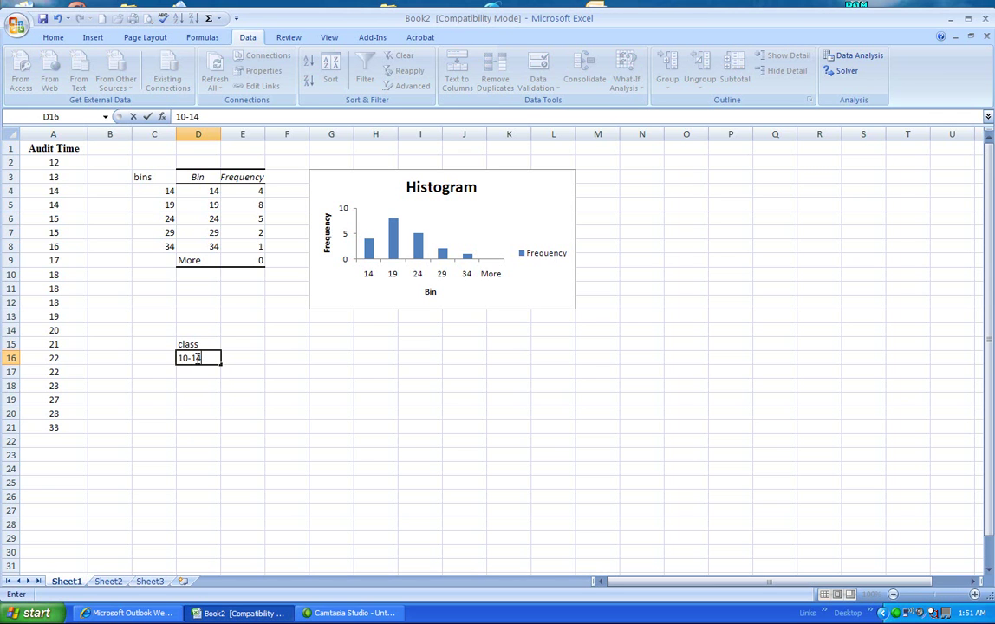
{"action": "key", "text": "Return"}
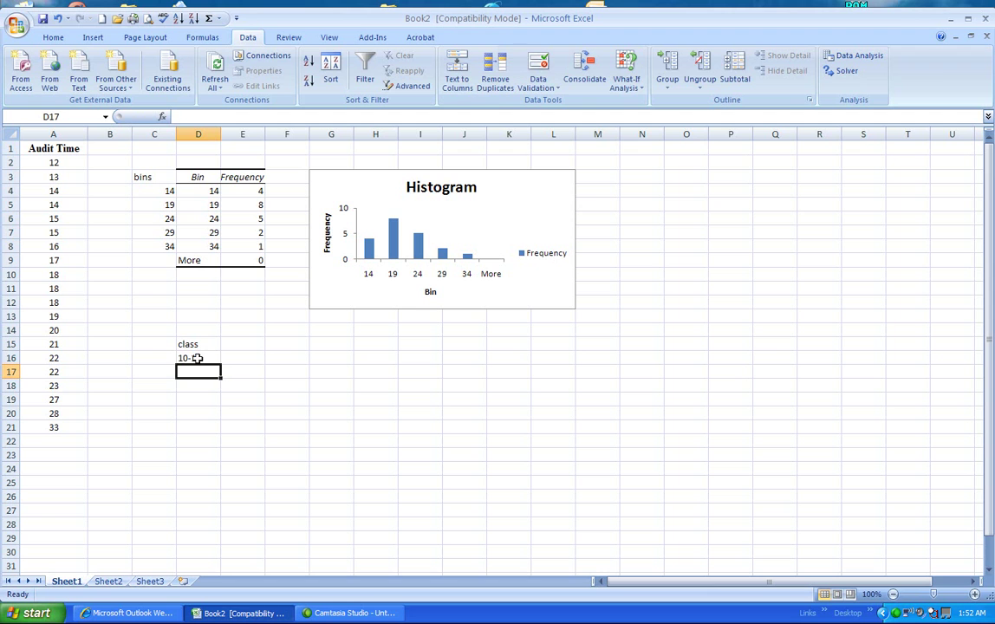
{"action": "type", "text": "15"}
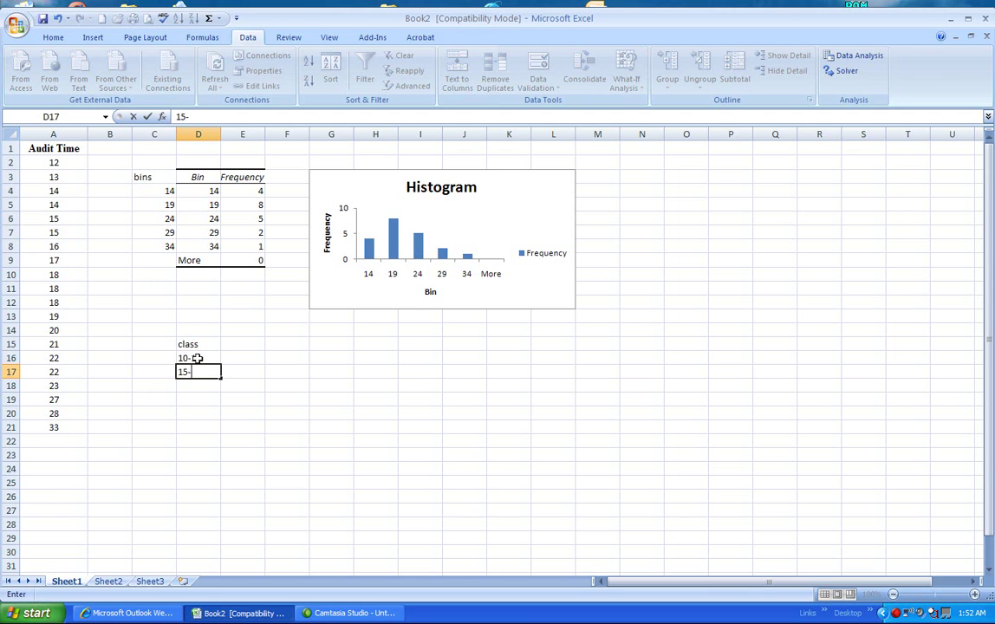
{"action": "type", "text": "-19"}
{"action": "key", "text": "Left"}
{"action": "key", "text": "Down"}
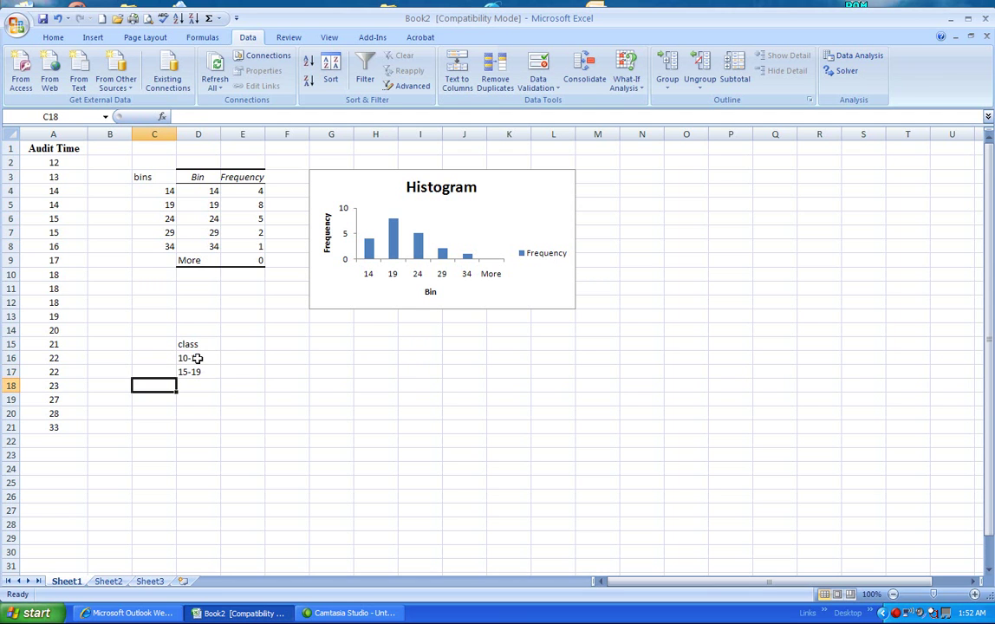
{"action": "key", "text": "Right"}
{"action": "type", "text": "20-"}
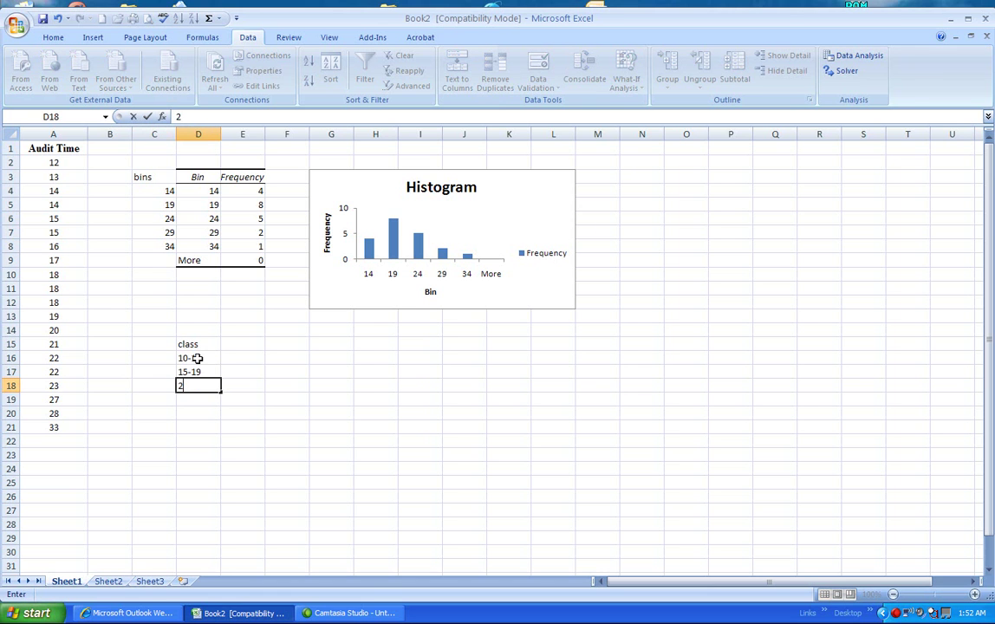
{"action": "key", "text": "Return"}
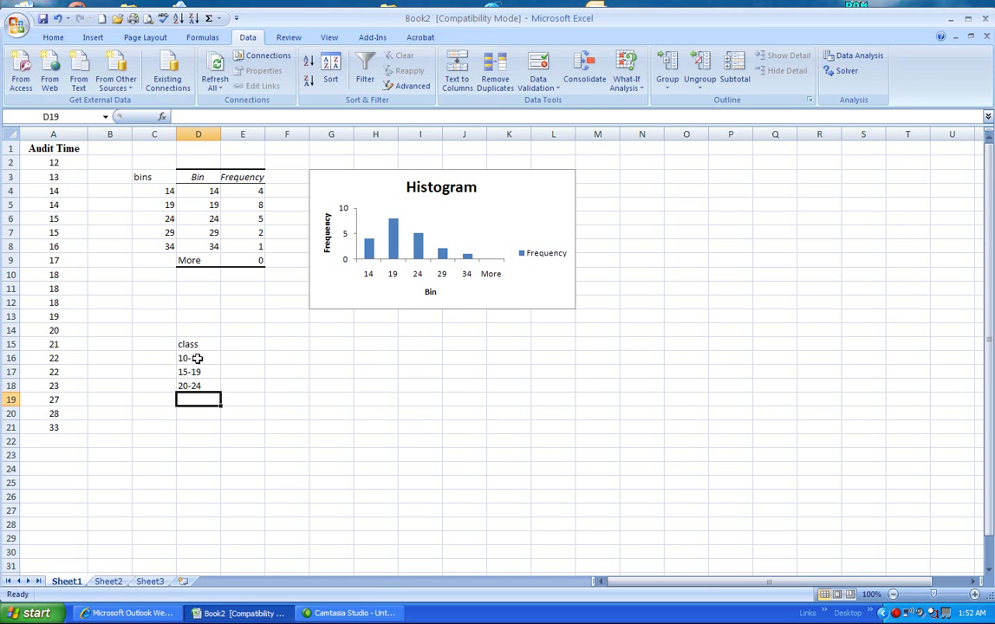
{"action": "type", "text": "25"}
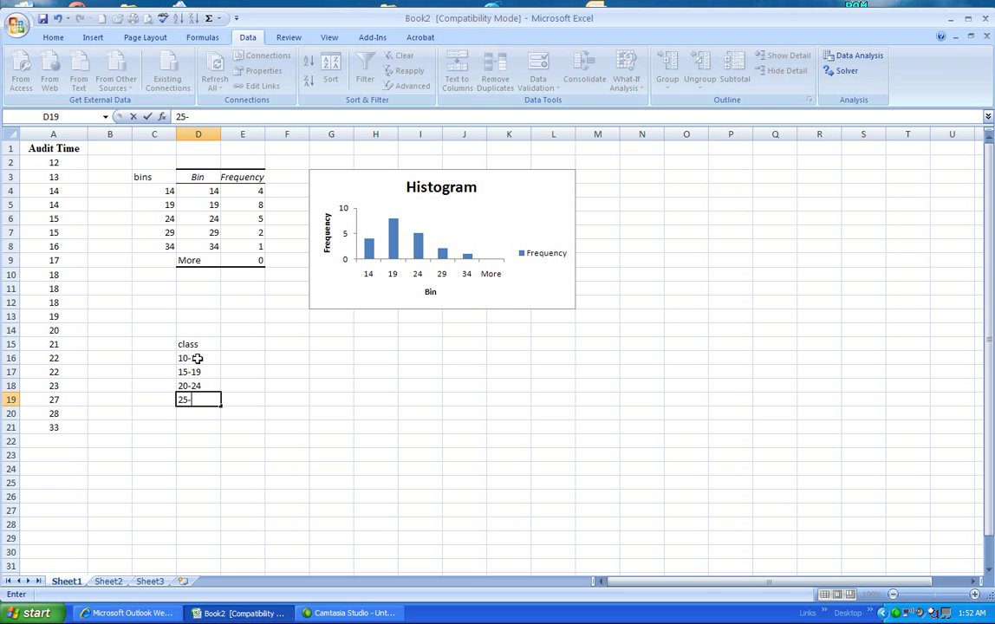
{"action": "type", "text": "-29"}
{"action": "key", "text": "Return"}
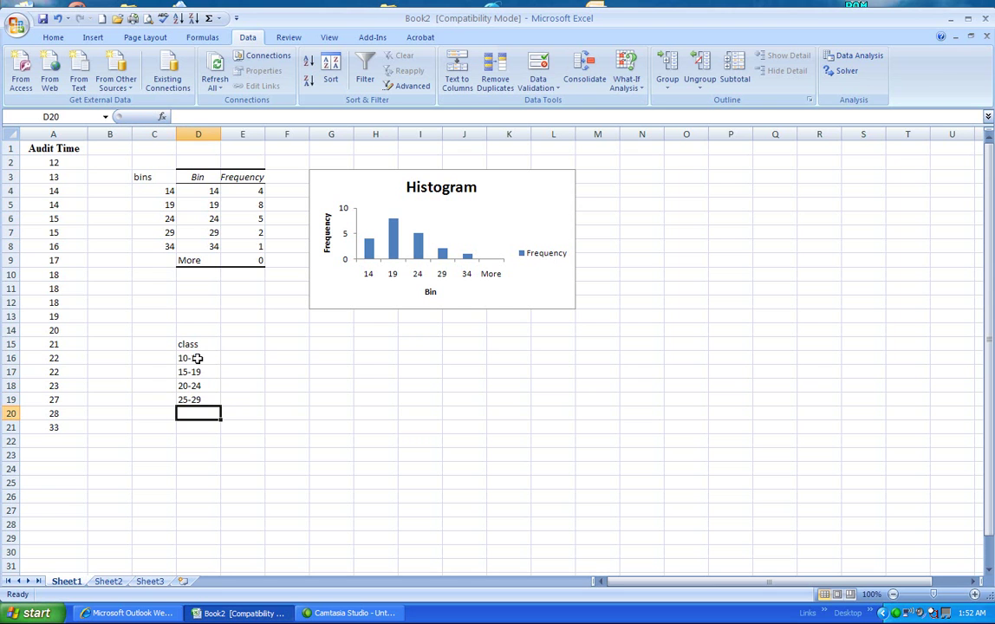
{"action": "type", "text": "30"}
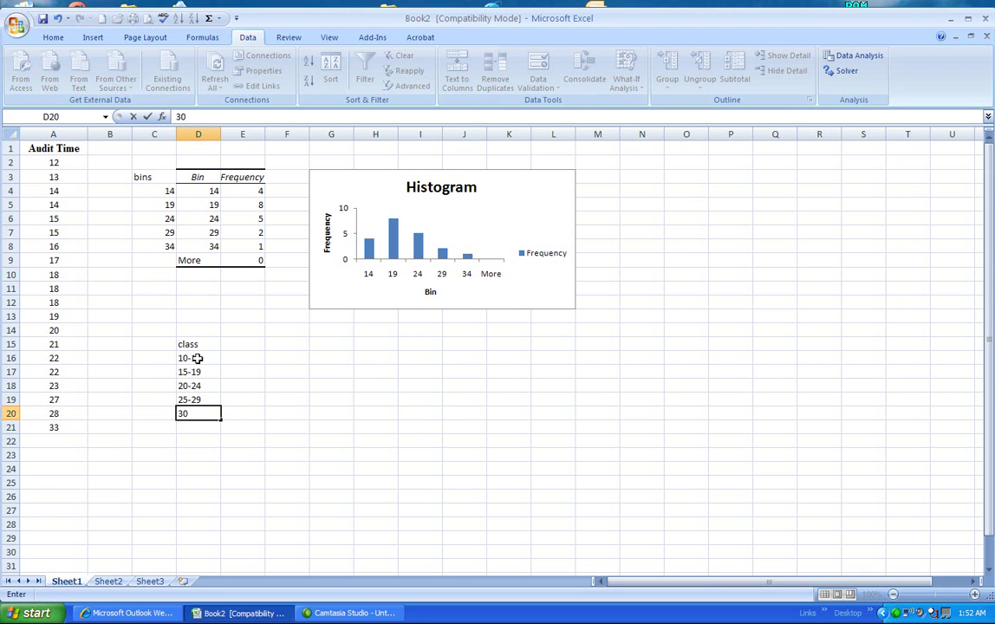
{"action": "type", "text": "-34"}
{"action": "left_click", "coordinate": [252, 412]}
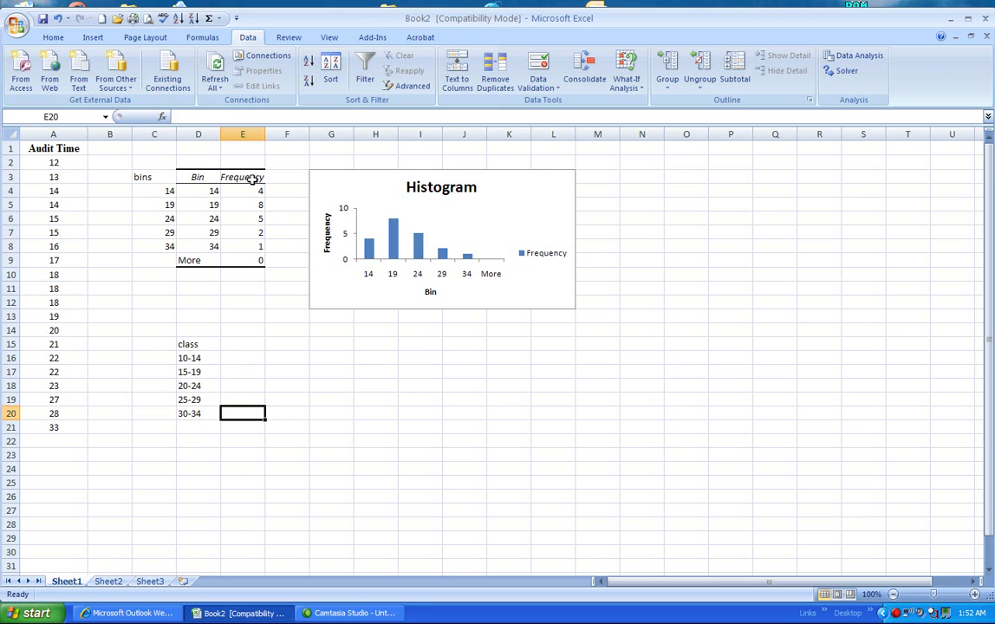
Step: Copy the Frequency heading and counts from E3:E8 into E15:E20 beside the classes
{"action": "left_click_drag", "start_coordinate": [252, 176], "coordinate": [258, 243]}
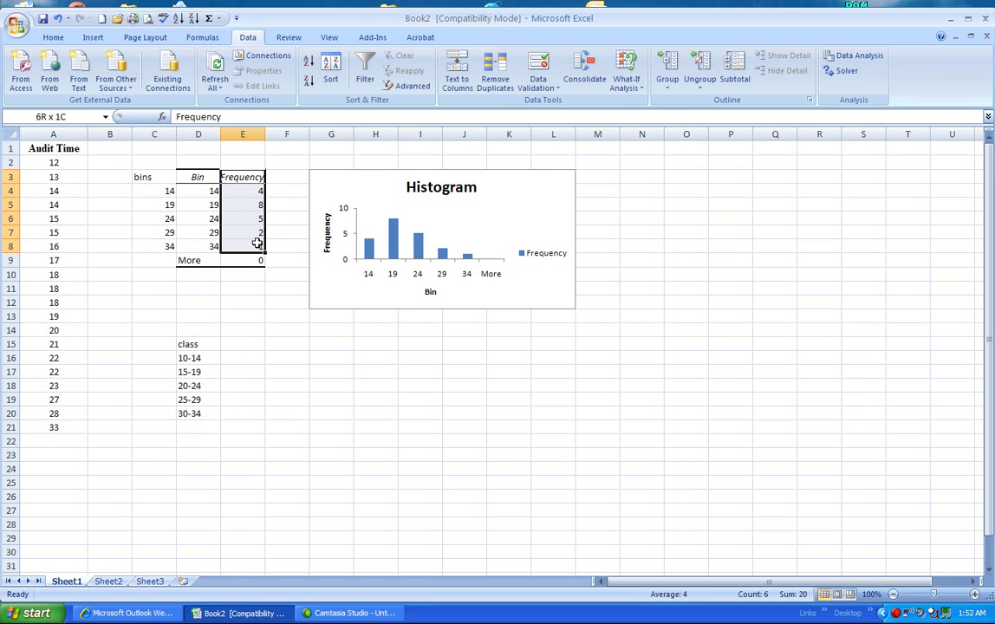
{"action": "key", "text": "ctrl+c"}
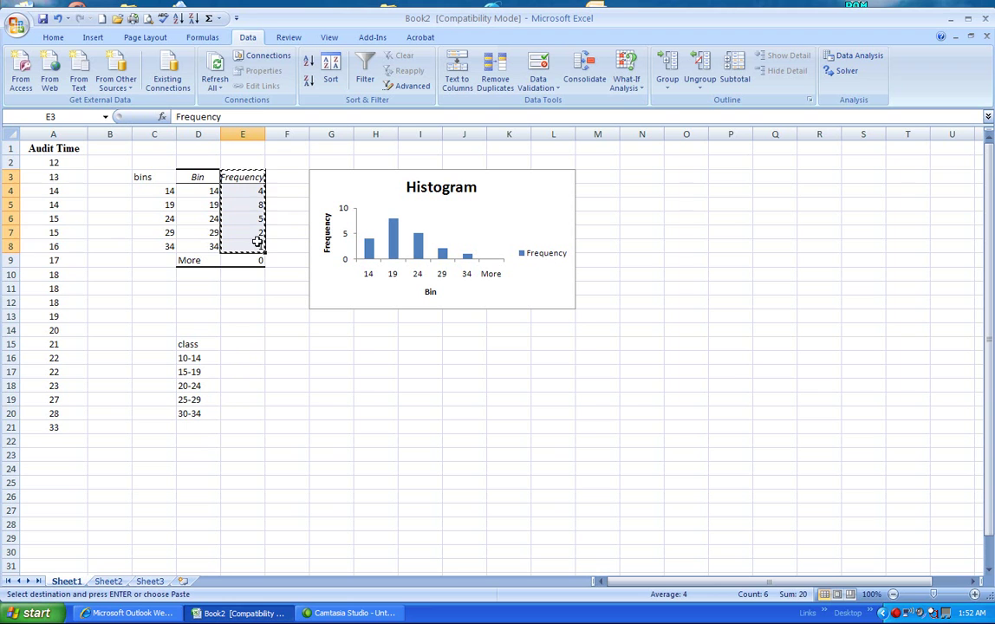
{"action": "left_click_drag", "start_coordinate": [241, 344], "coordinate": [249, 409]}
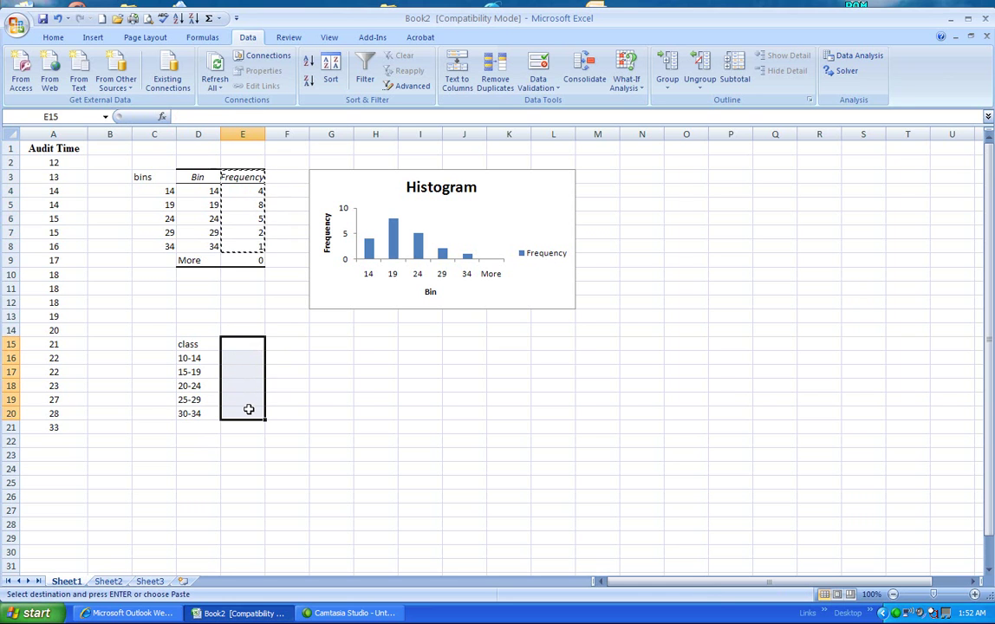
{"action": "key", "text": "ctrl+v"}
{"action": "left_click", "coordinate": [362, 410]}
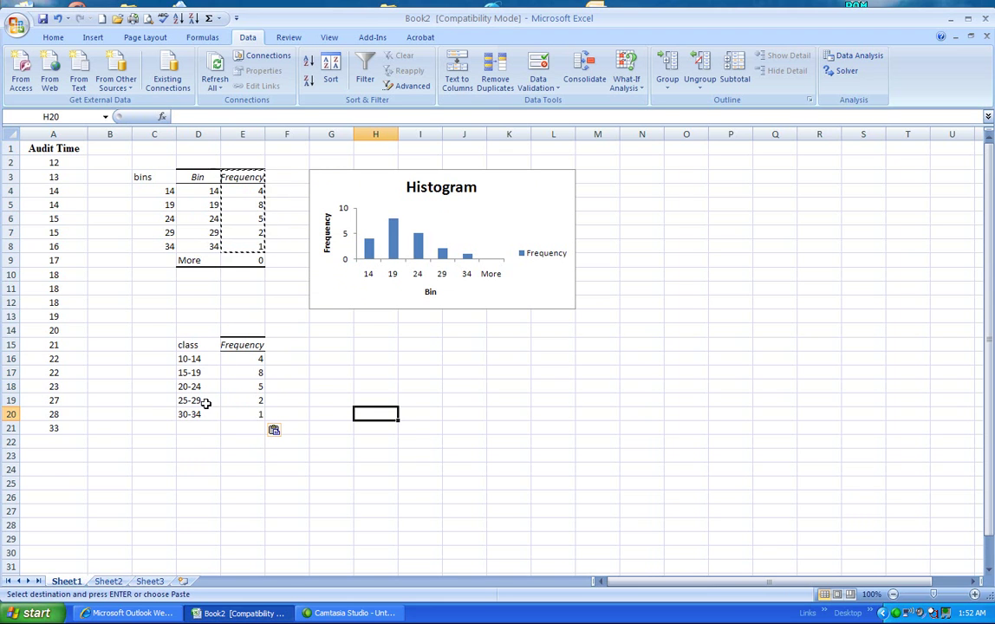
Step: AutoSum the frequencies in E21, giving a total of 20
{"action": "left_click", "coordinate": [252, 427]}
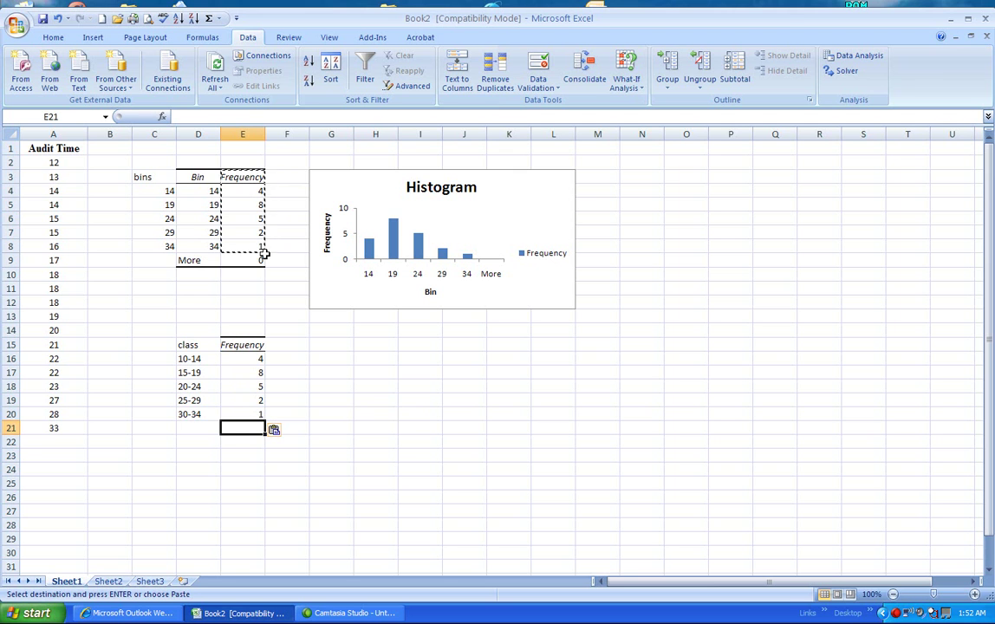
{"action": "left_click", "coordinate": [209, 18]}
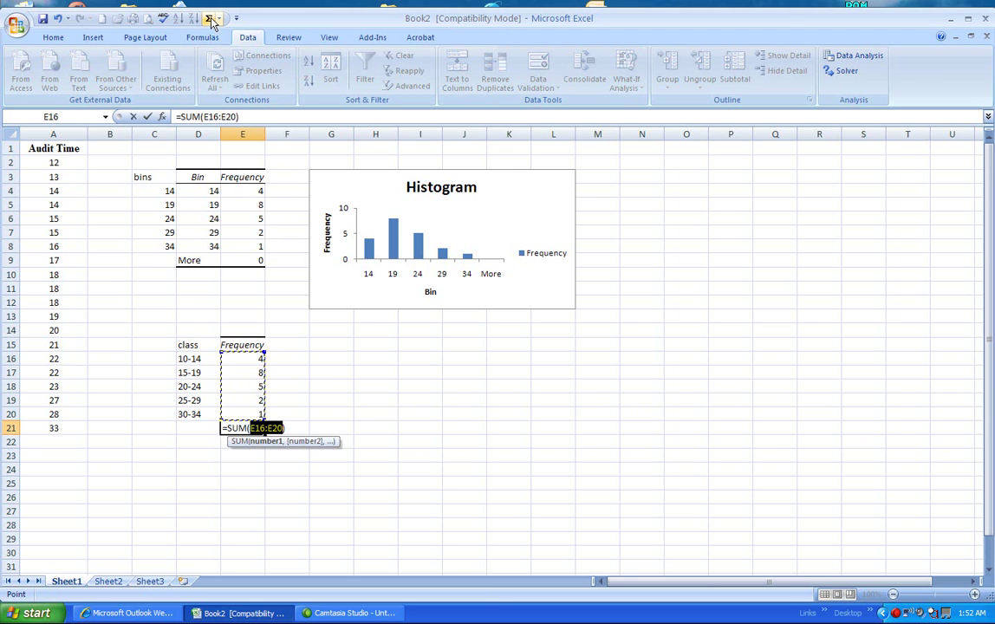
{"action": "key", "text": "Return"}
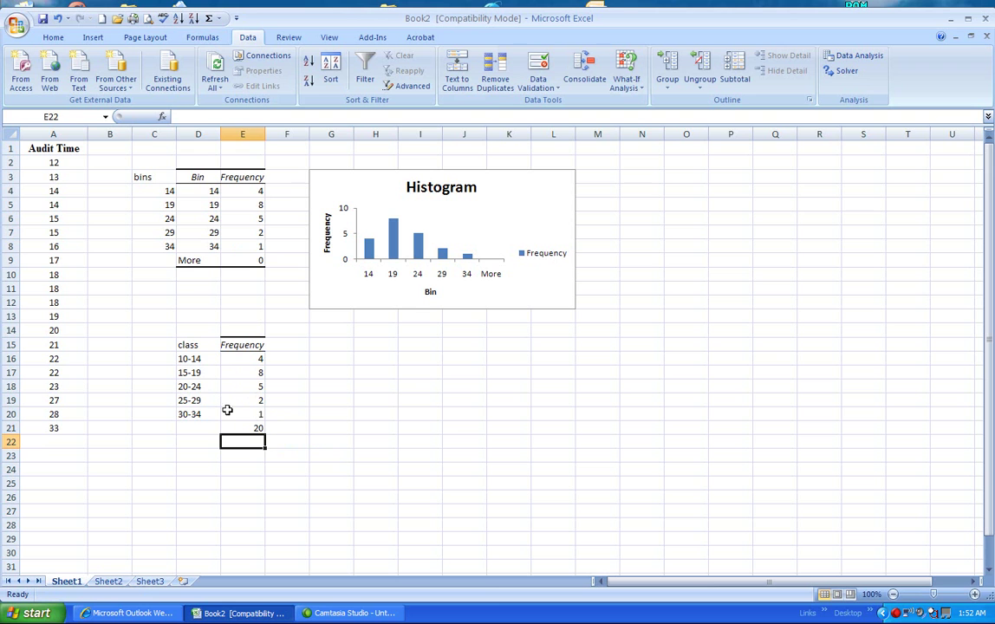